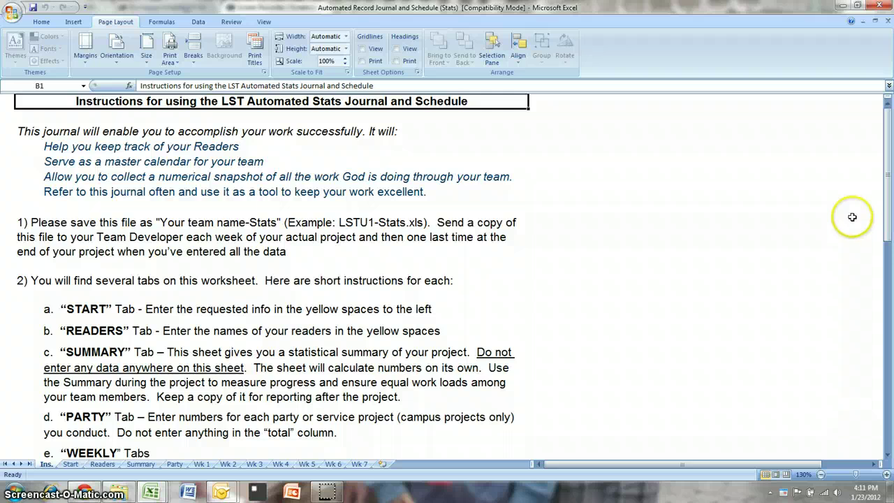
- Scroll the Ins. sheet down to the reader Codes and Definitions section
left_click_drag(888, 137, 890, 355)
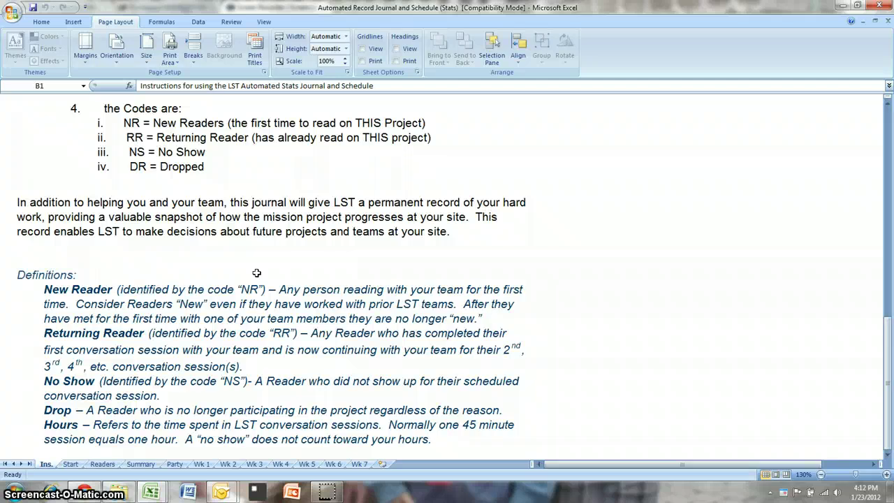
- On the Start sheet, enter team name PRCC 3 in C4 and project length 3
left_click(70, 464)
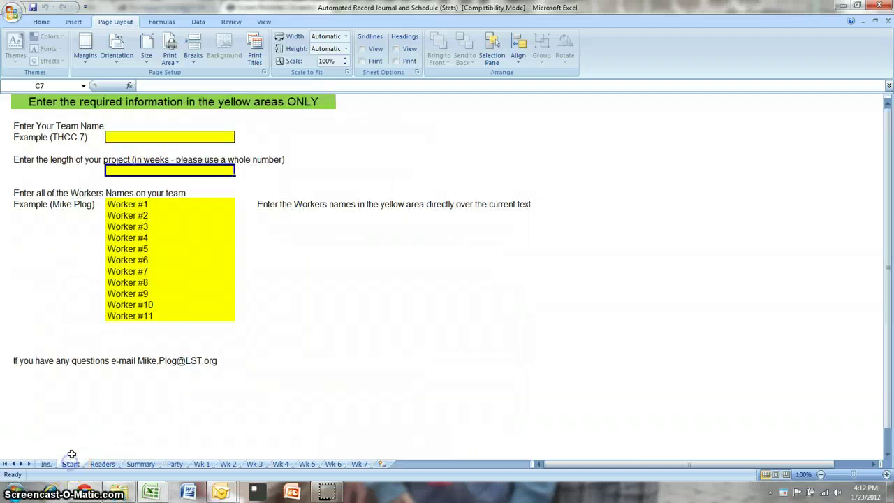
left_click(222, 136)
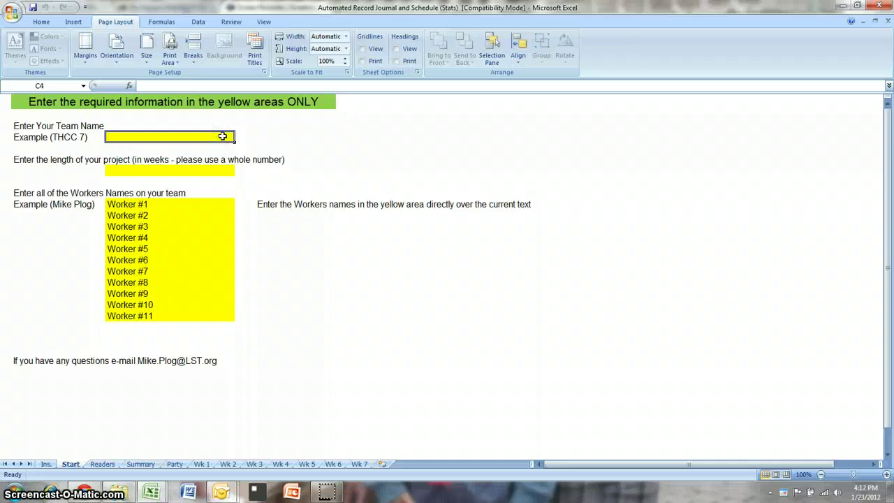
type("PRC")
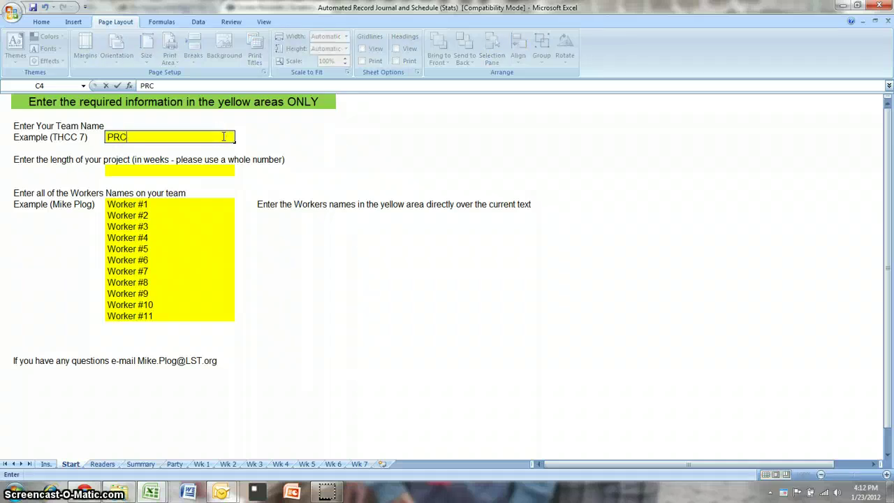
type("C")
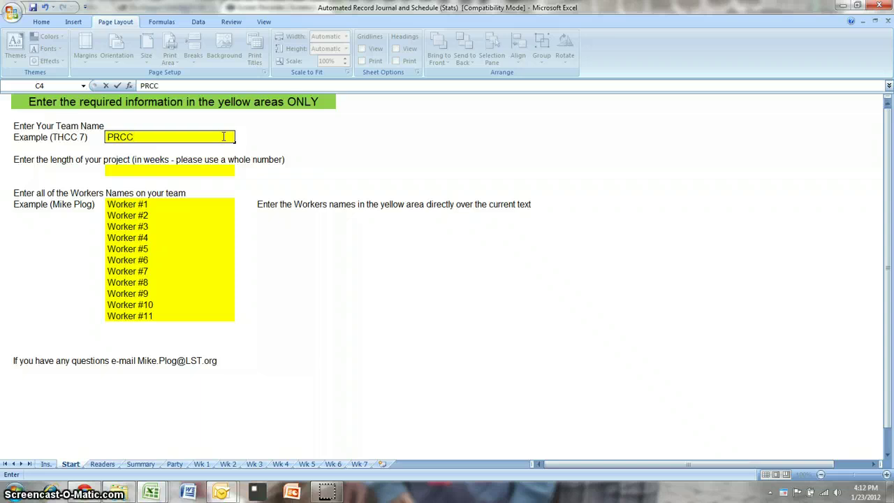
type(" 3")
key("Return")
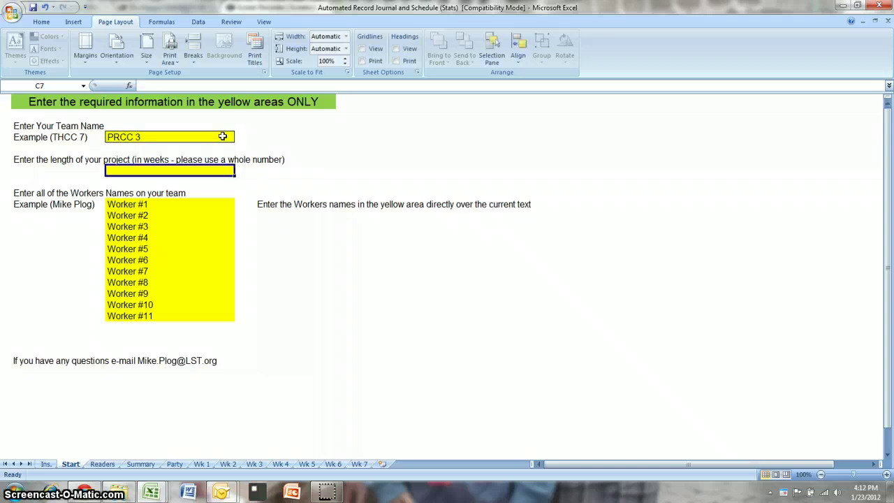
type("3")
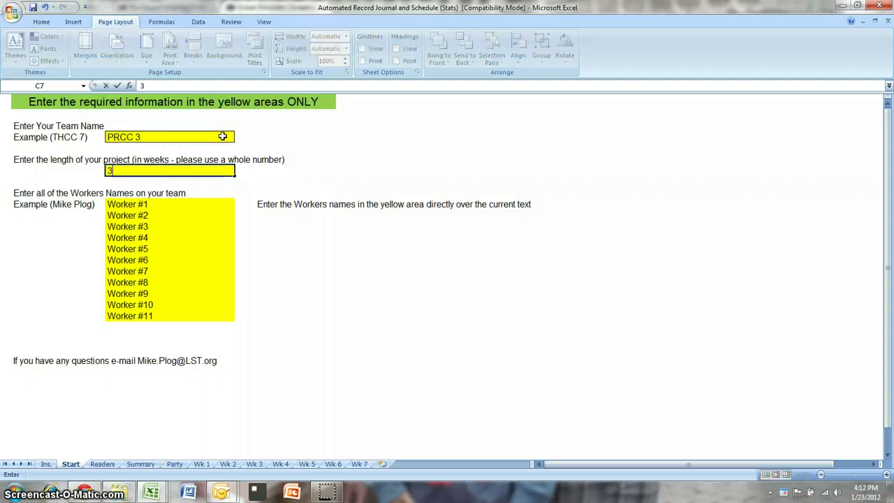
key("BackSpace")
type("three")
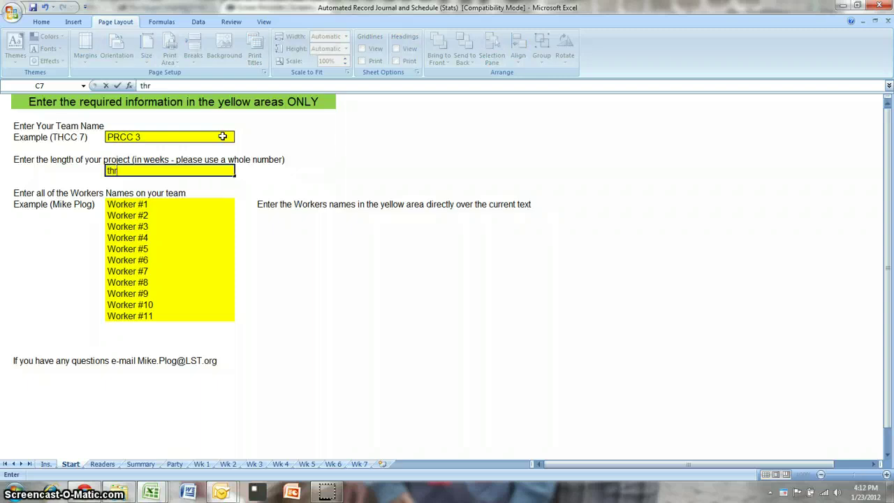
key("BackSpace")
key("BackSpace")
key("BackSpace")
key("BackSpace")
key("BackSpace")
type("3")
key("Return")
key("Return")
key("Return")
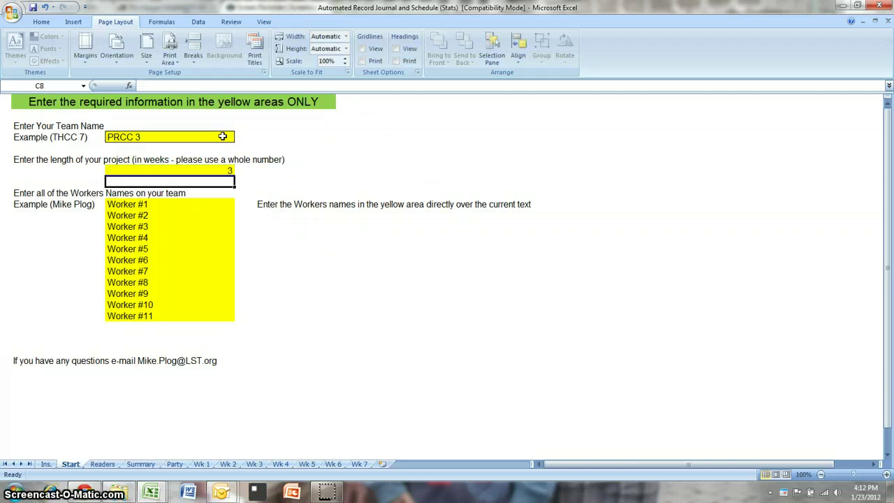
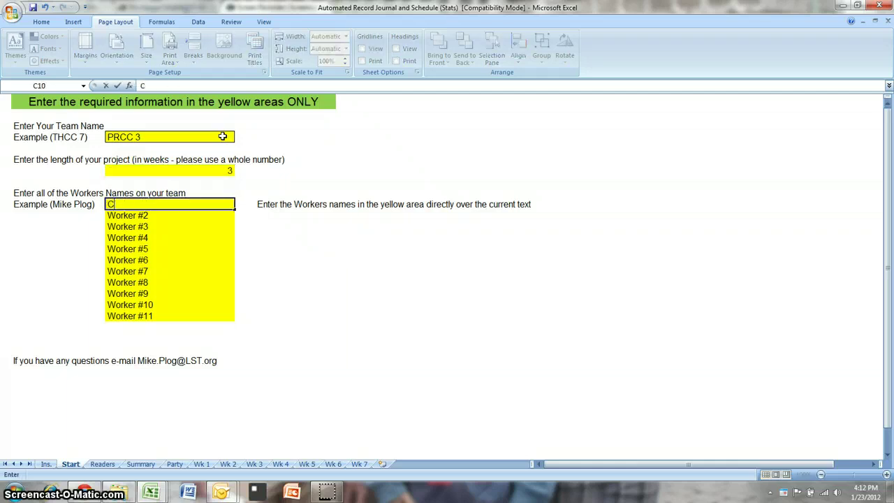
- Enter the four workers' full names in C10:C13
key("Return")
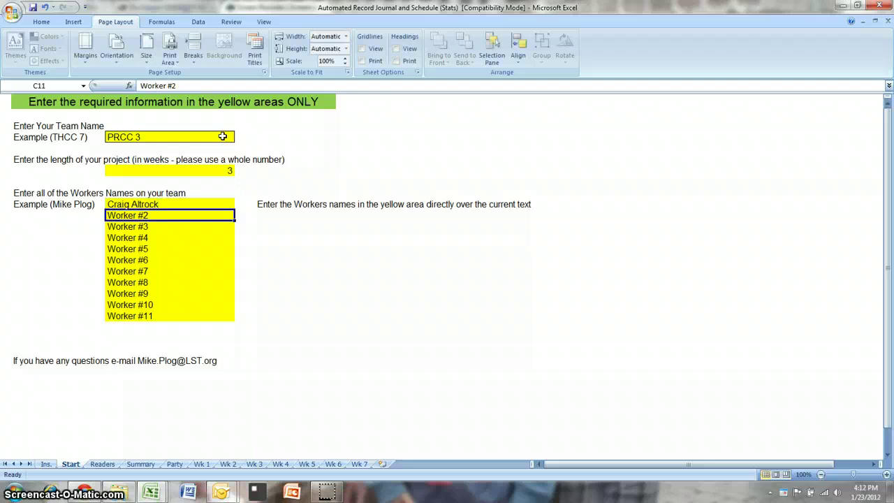
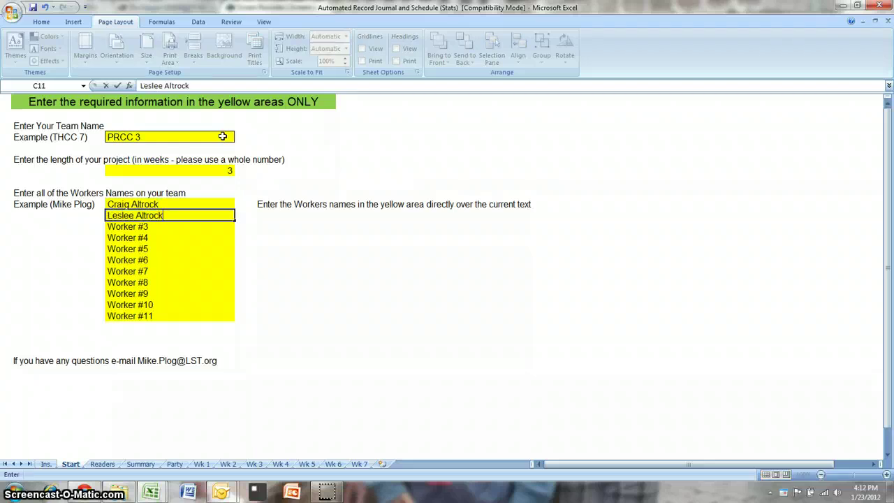
key("Return")
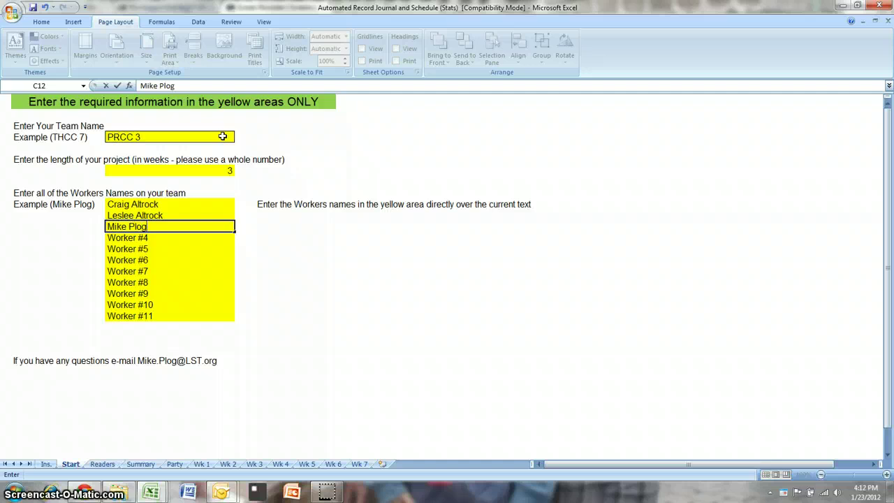
key("Return")
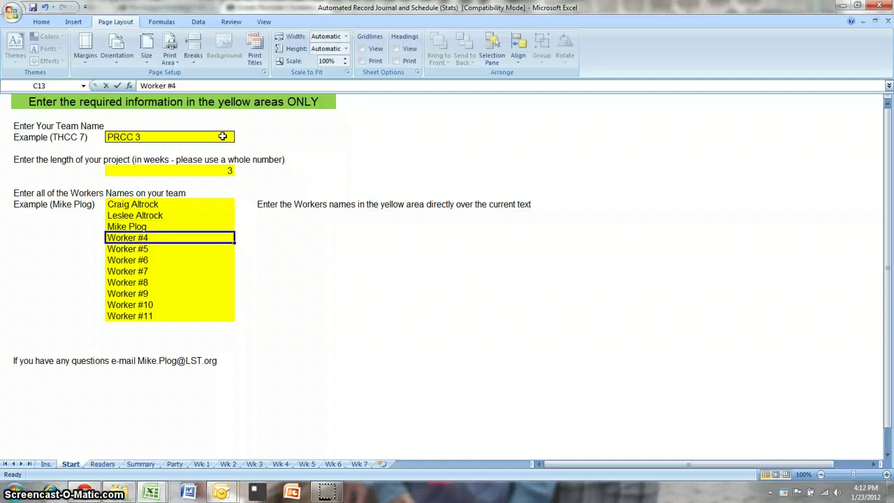
key("Return")
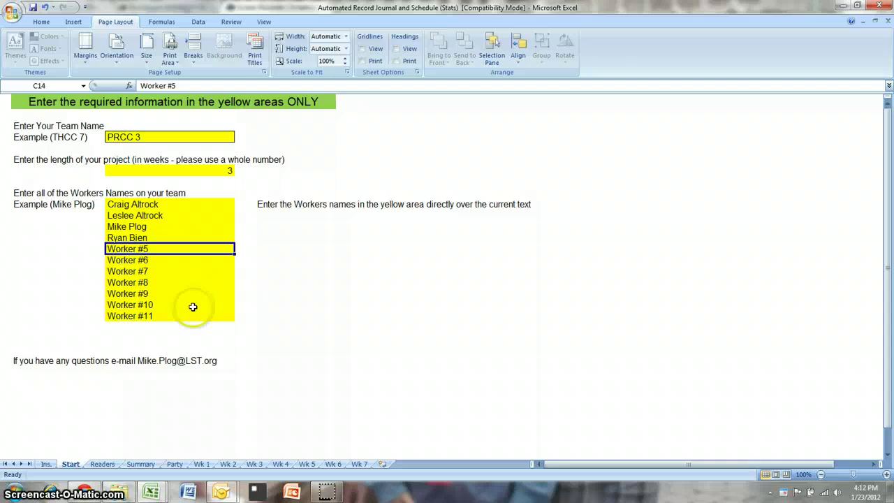
- On the Readers sheet, list five reader names under the first worker, ending in B12
left_click(102, 463)
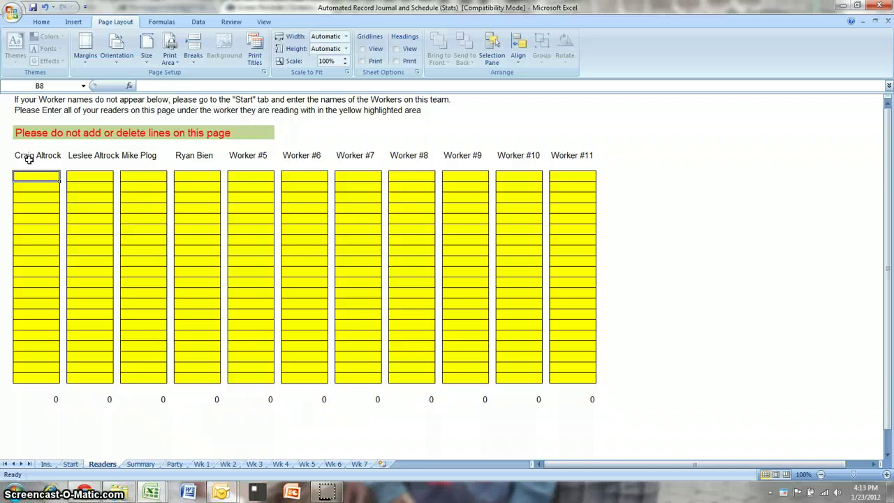
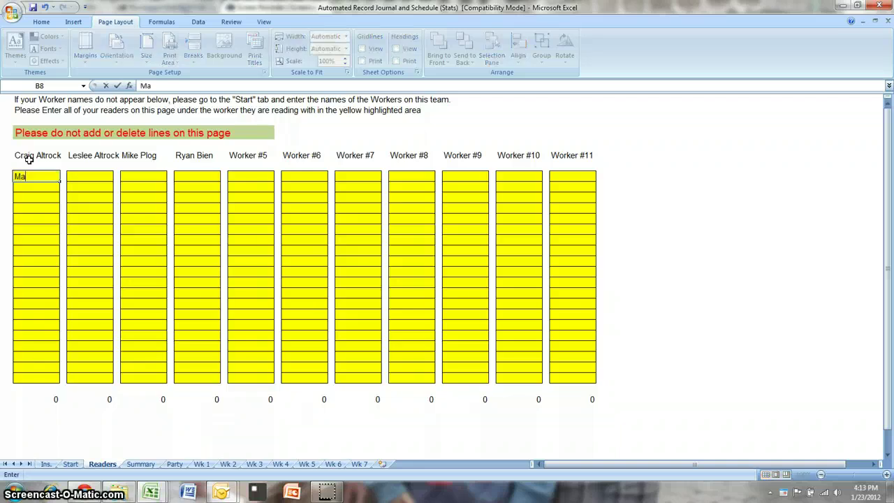
key("Return")
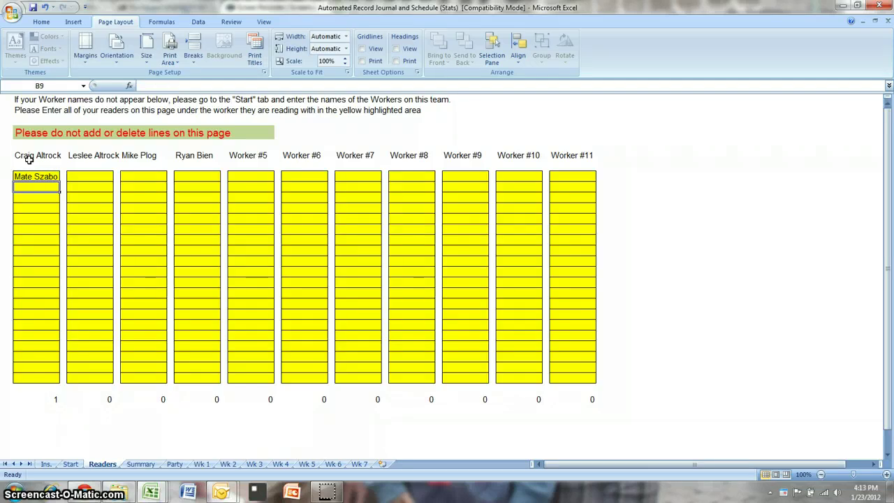
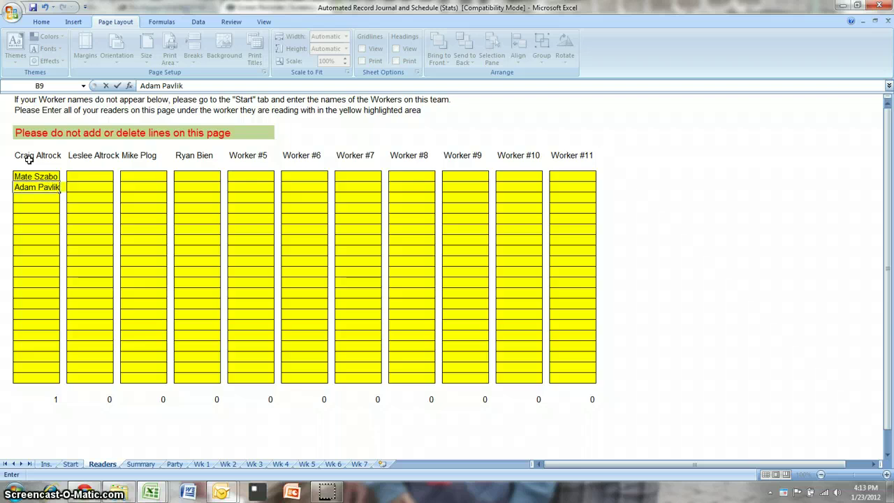
key("Return")
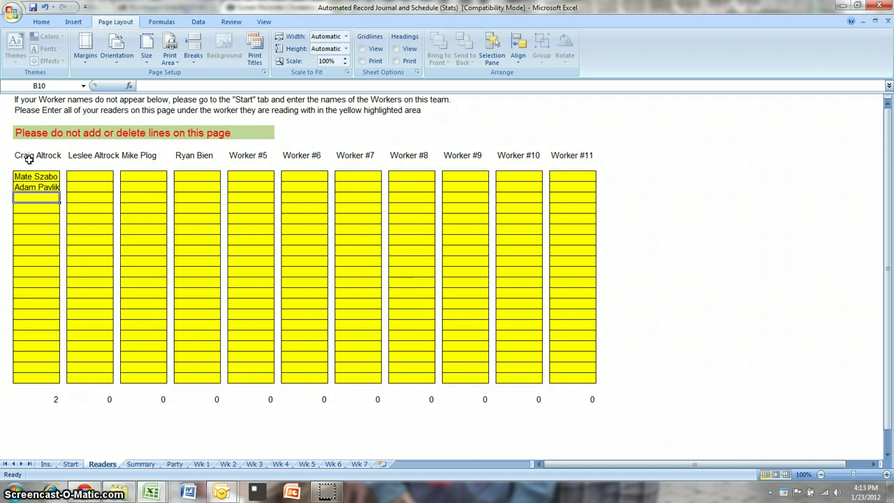
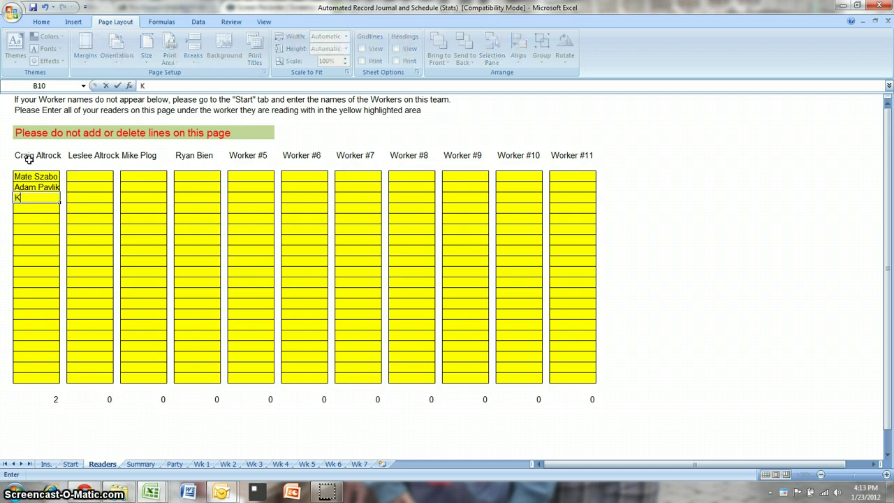
key("Return")
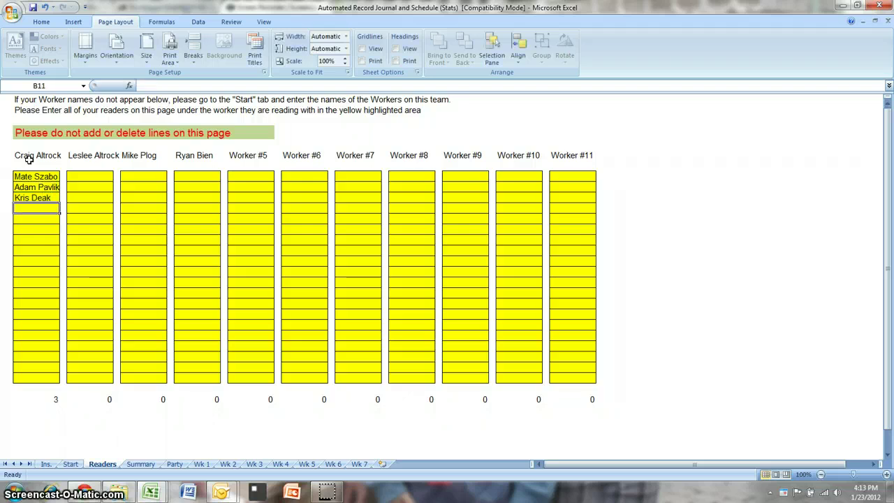
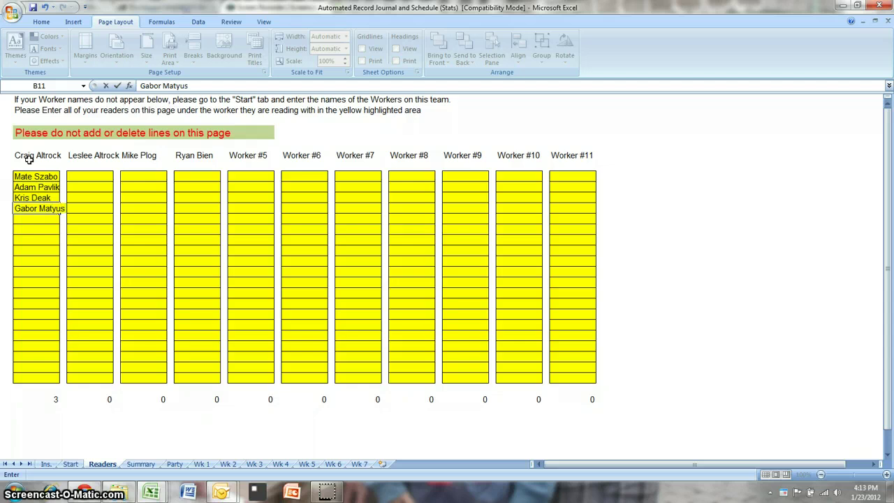
key("Return")
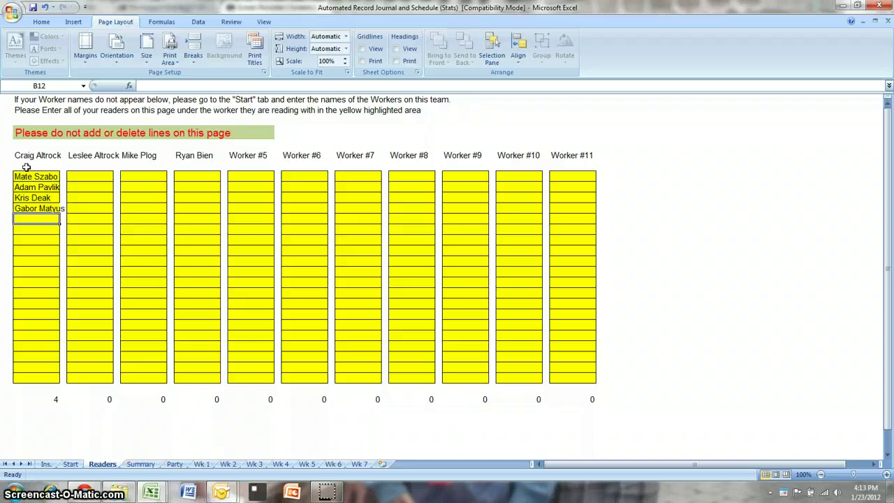
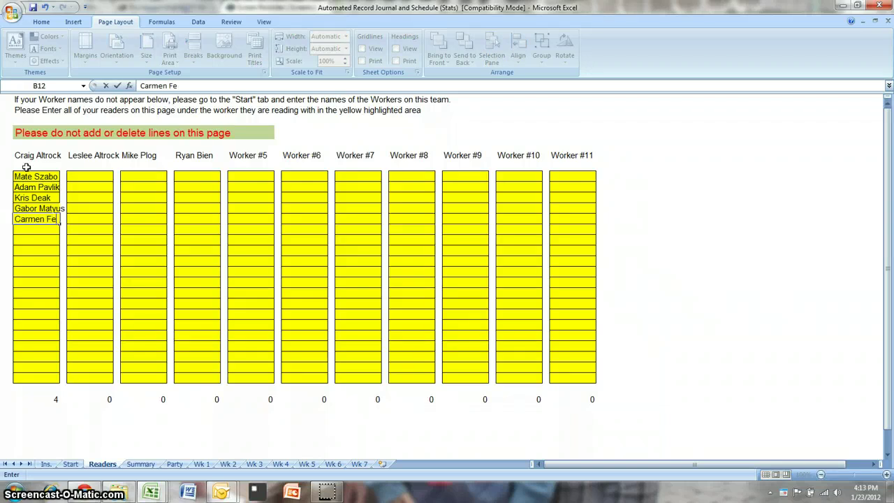
key("Return")
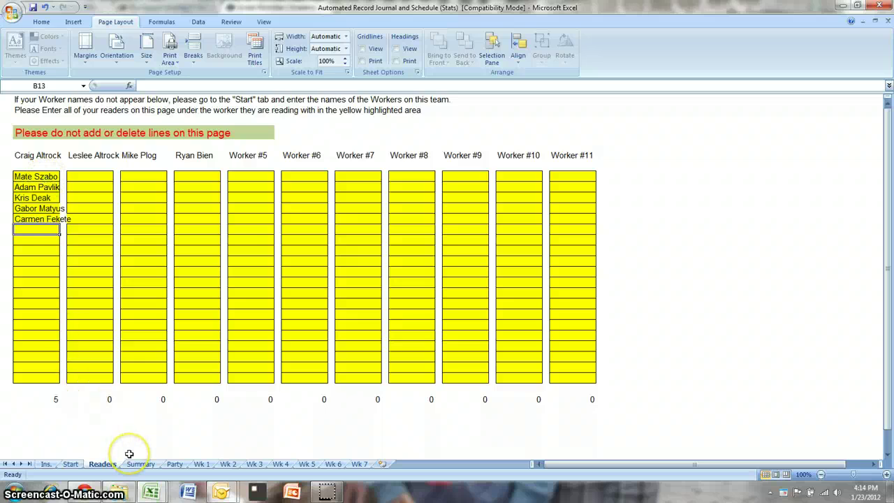
- Check the totals on the Summary sheet, then switch to the Party / Service Project Stats sheet
left_click(137, 464)
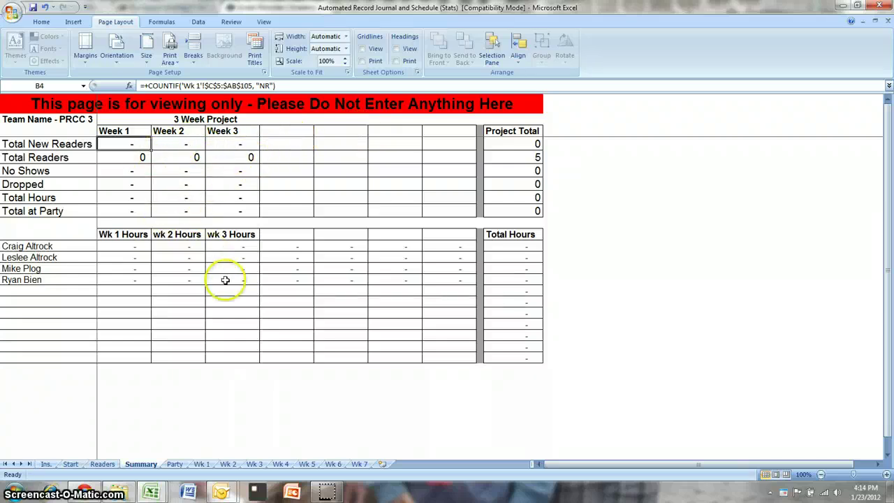
left_click(176, 463)
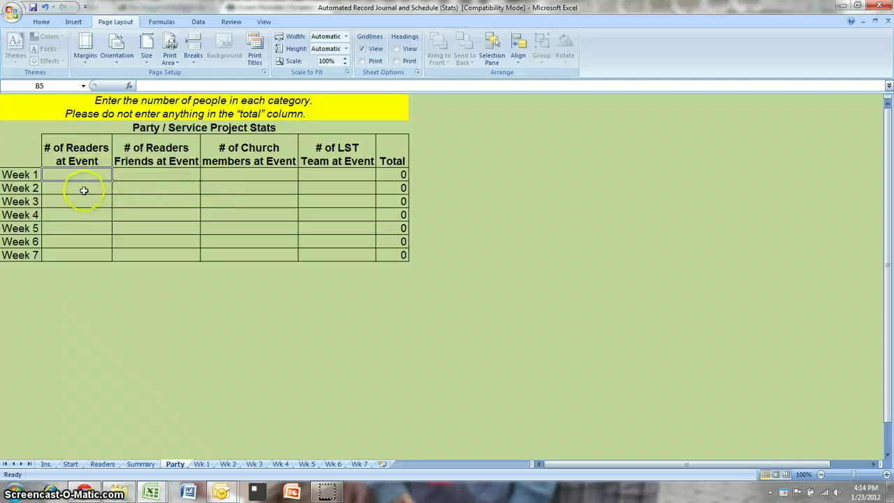
- Fill Week 2 party cells B6:E6 with 12, 2, 5, 4 and confirm Summary shows 23
left_click(84, 189)
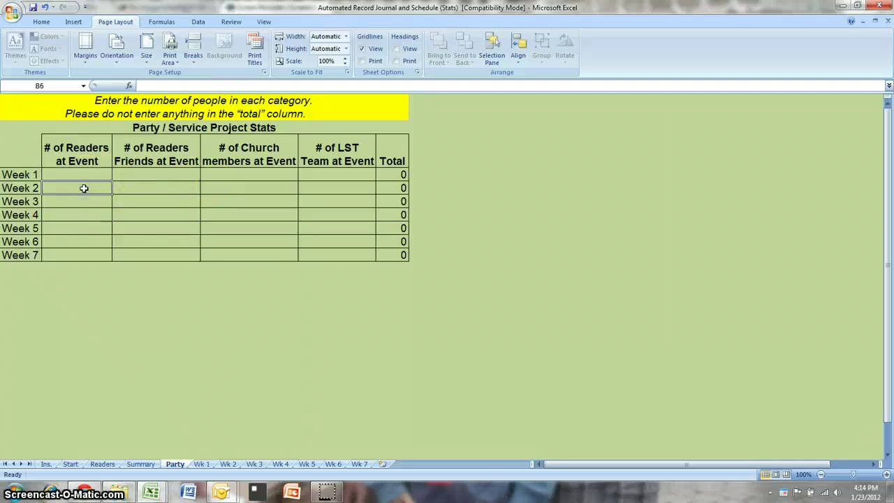
type("12")
key("ctrl+Return")
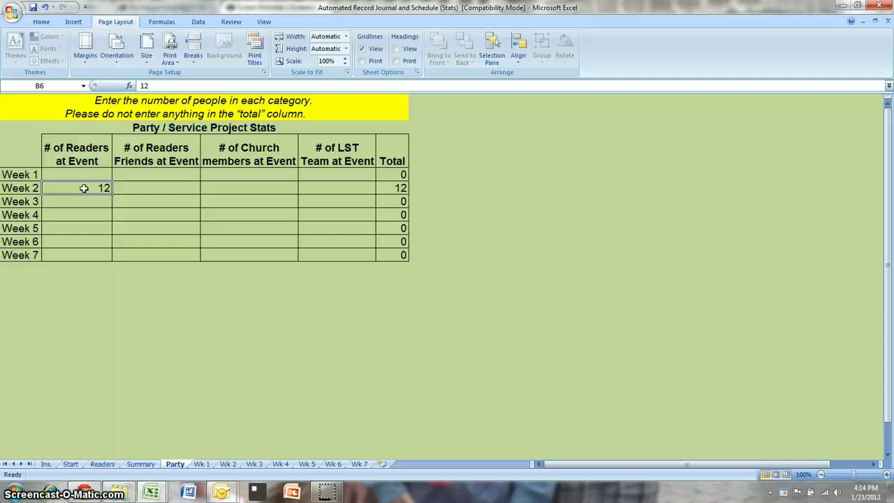
left_click(163, 188)
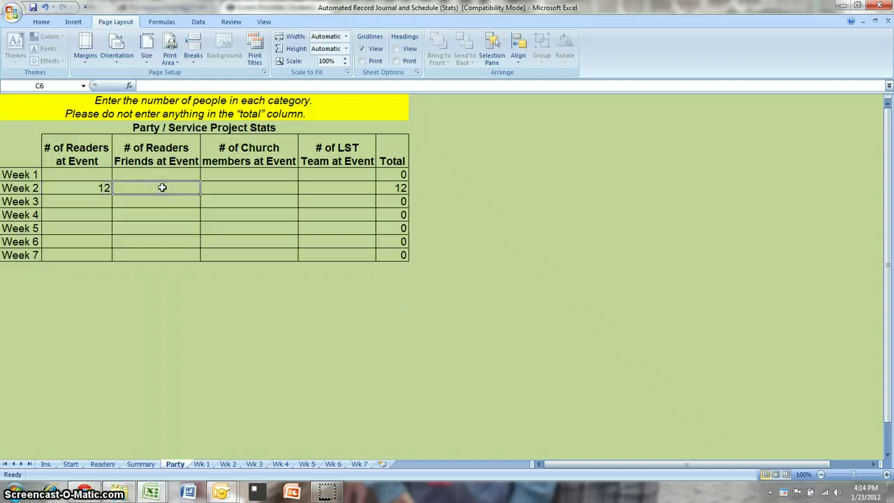
type("2")
left_click(236, 187)
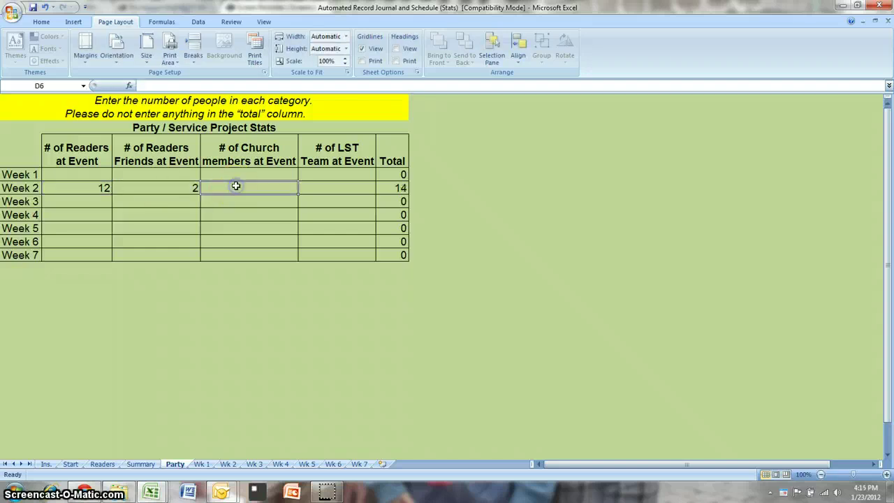
type("5")
left_click(338, 190)
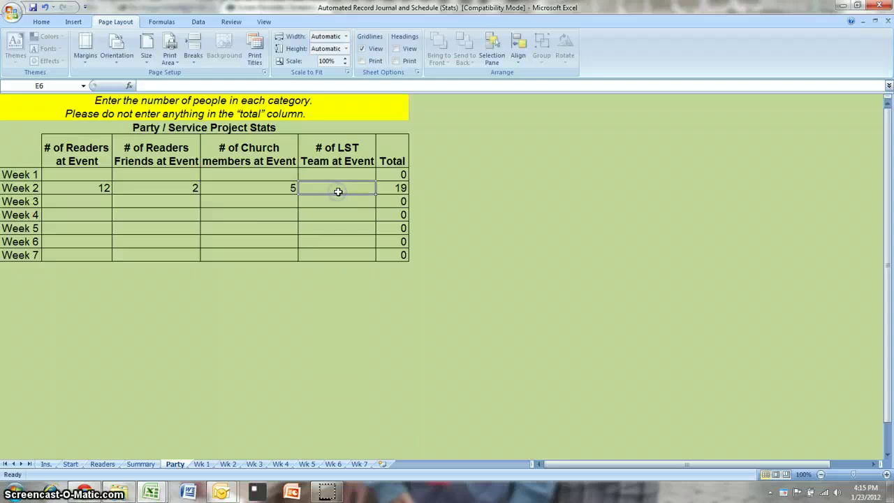
type("4")
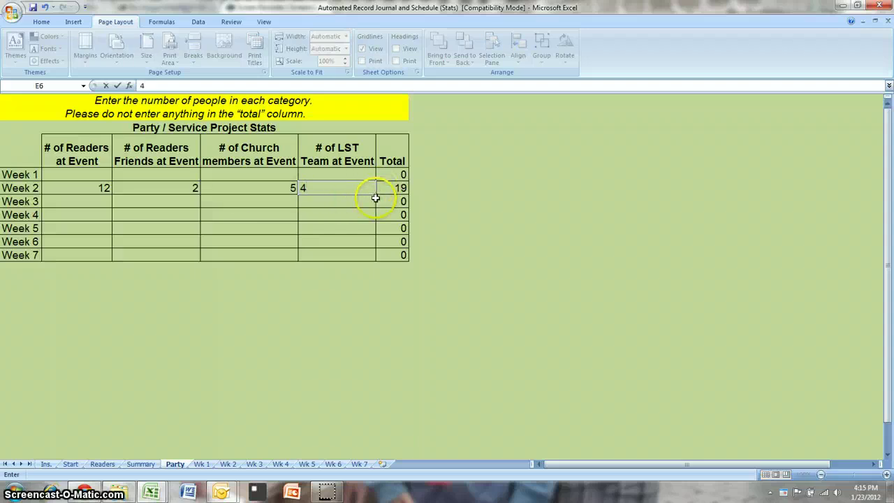
left_click(375, 200)
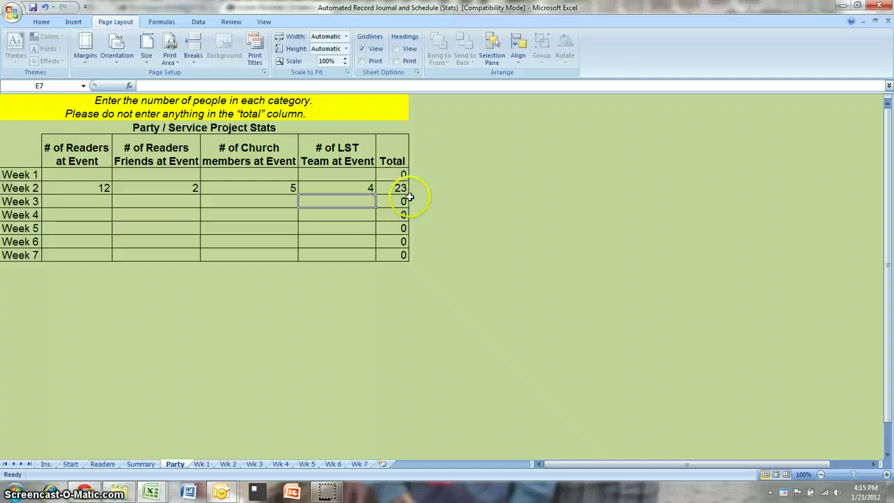
left_click(140, 465)
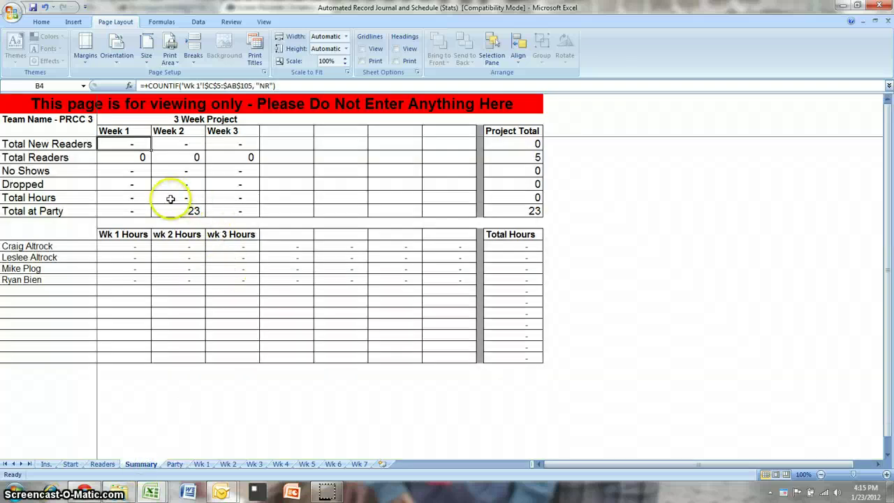
- Move from the Party sheet to the Wk 1 sheet and scroll its hourly worker grid
left_click(175, 465)
left_click(182, 466)
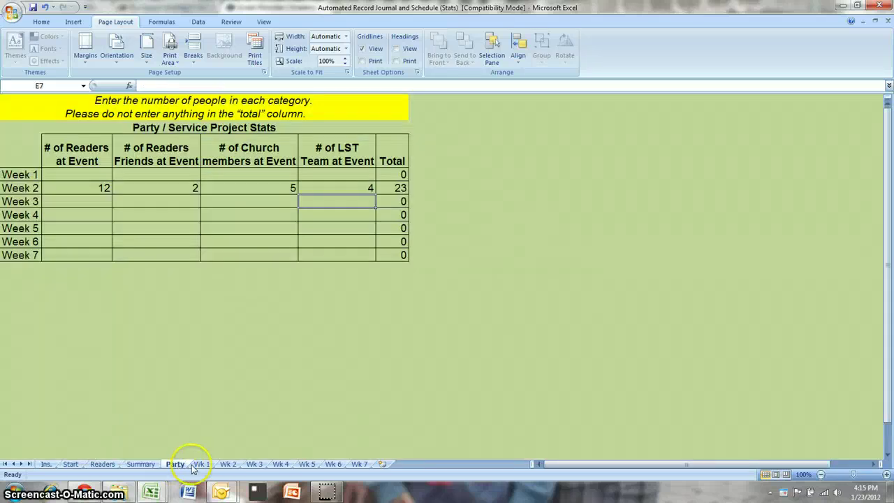
left_click(201, 464)
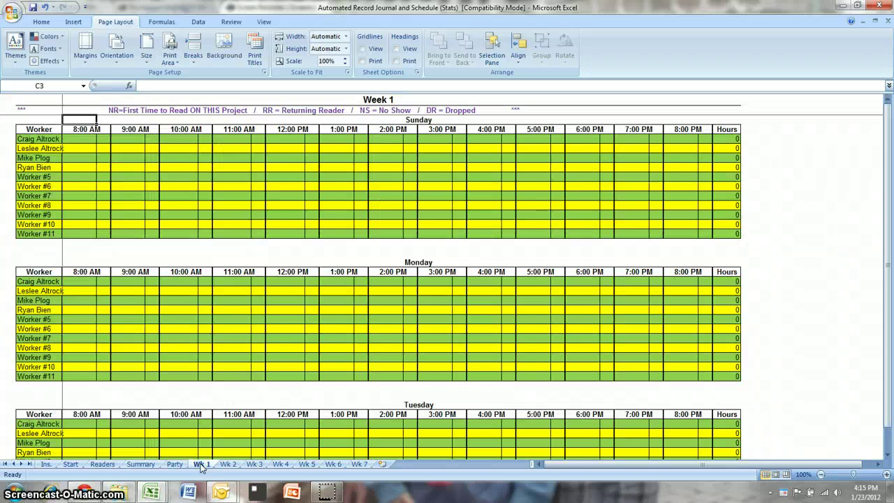
left_click(227, 466)
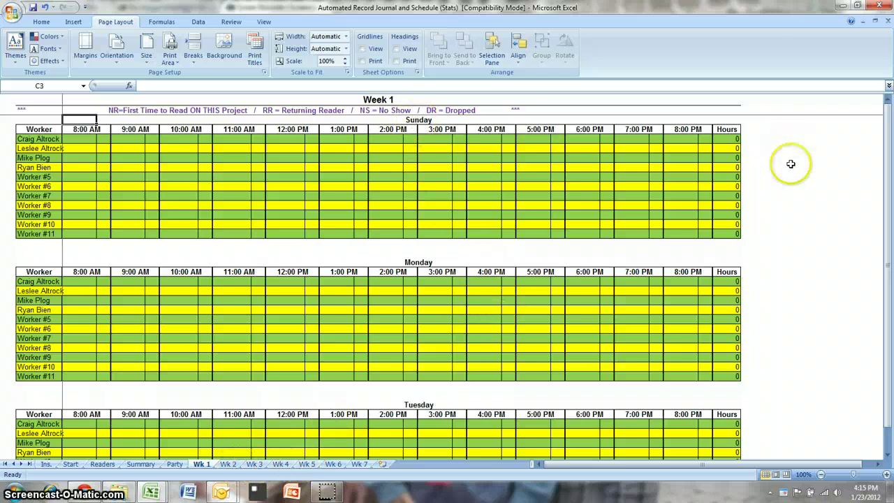
left_click_drag(886, 137, 889, 183)
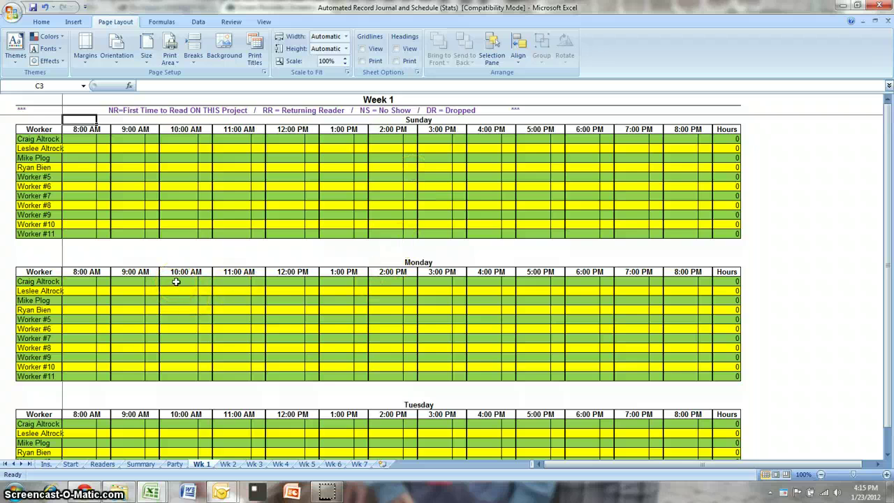
- Book NR readers into the first worker's Monday 10:00 AM and 12:00 PM slots
left_click(176, 281)
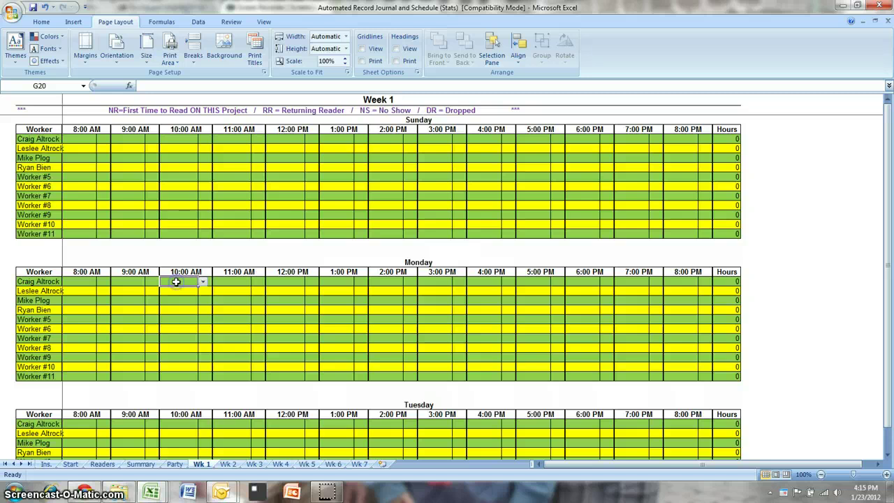
left_click(202, 283)
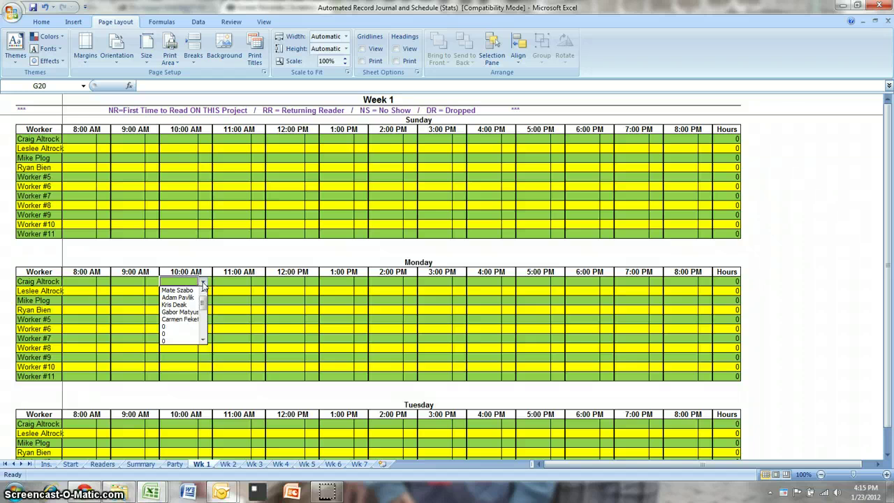
left_click(190, 299)
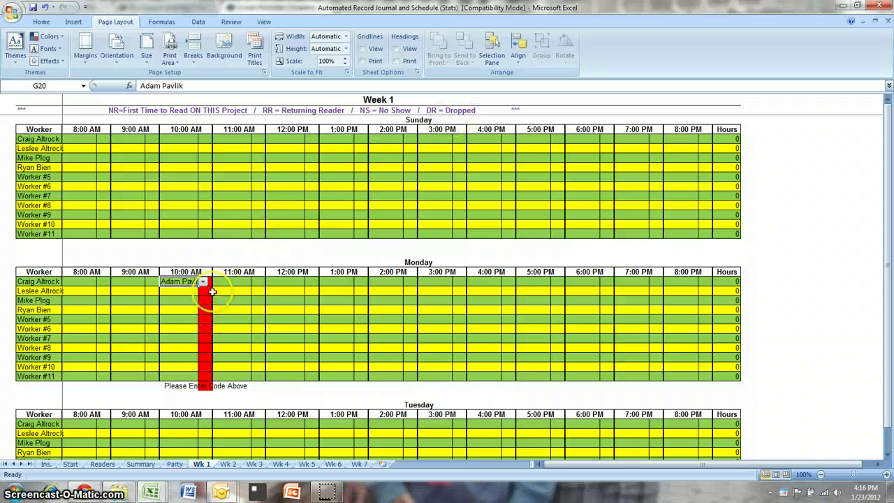
left_click(209, 280)
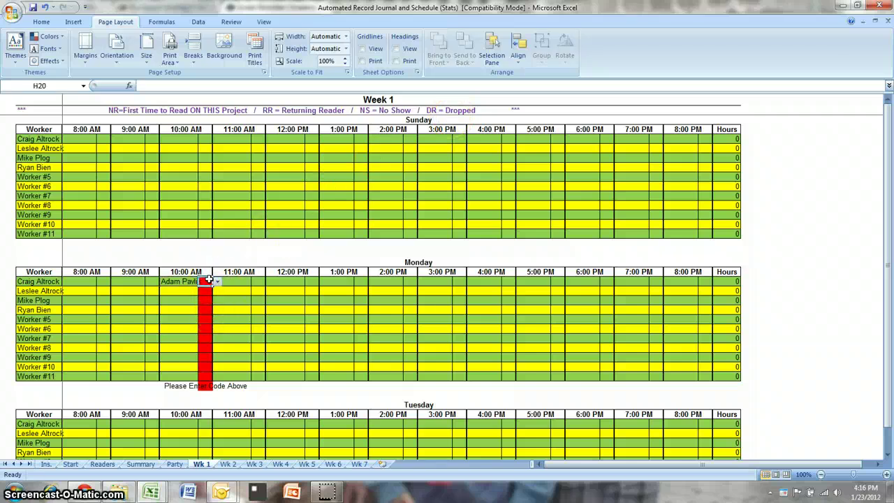
left_click(218, 283)
left_click(206, 292)
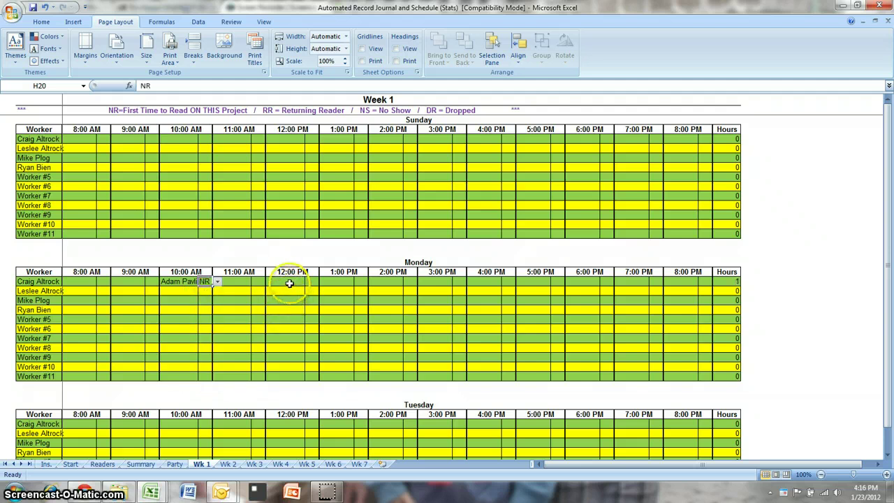
left_click(293, 281)
left_click(309, 282)
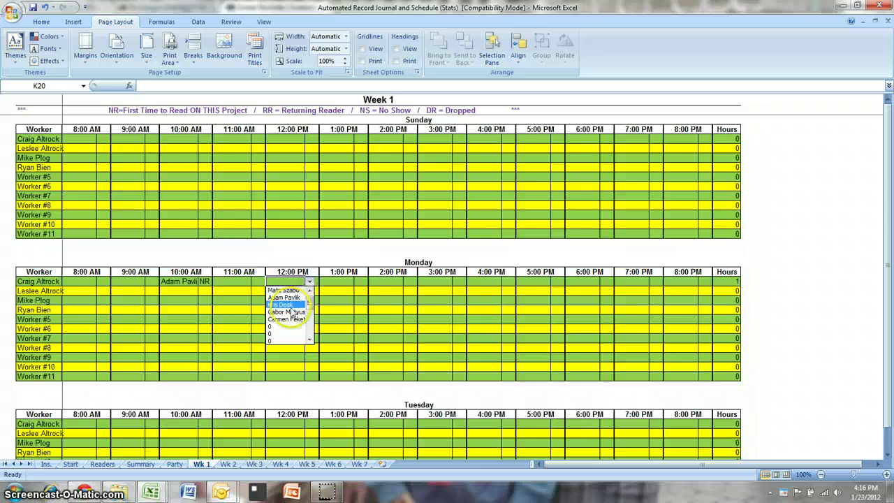
left_click(291, 300)
left_click(318, 282)
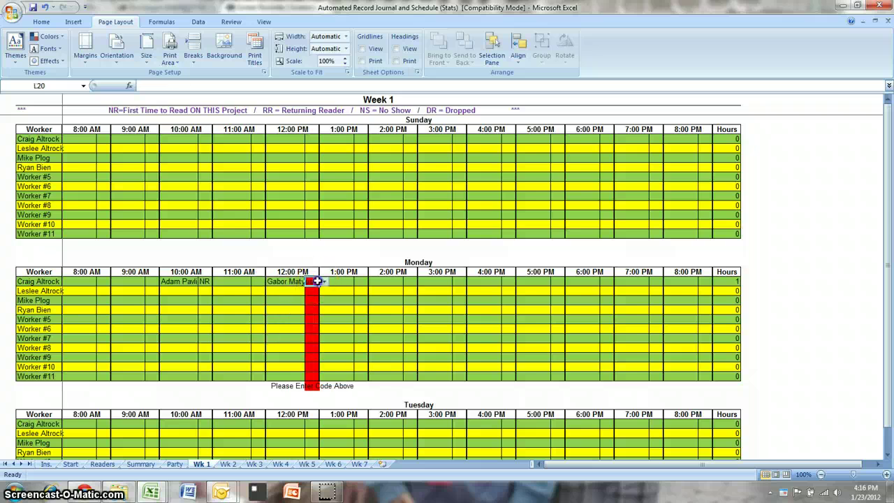
left_click(325, 282)
left_click(312, 291)
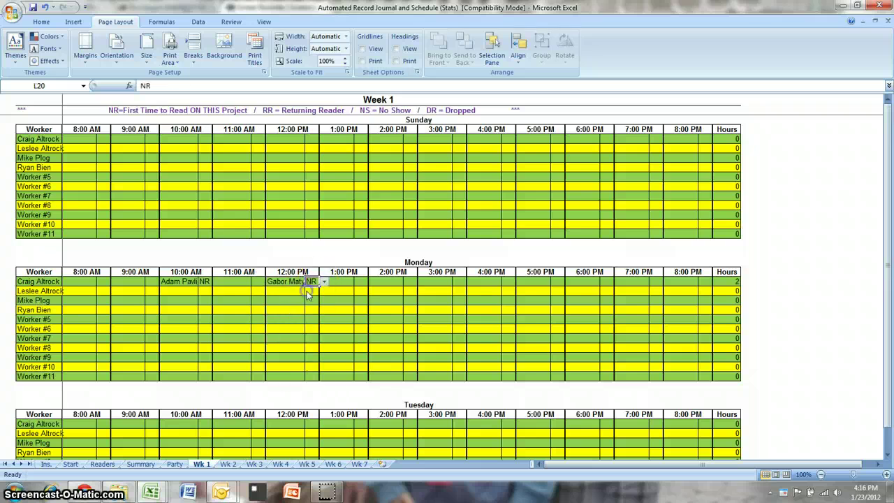
- Assign a reader coded NR to the first worker's Monday 2:00 PM slot in O20:P20
left_click(391, 281)
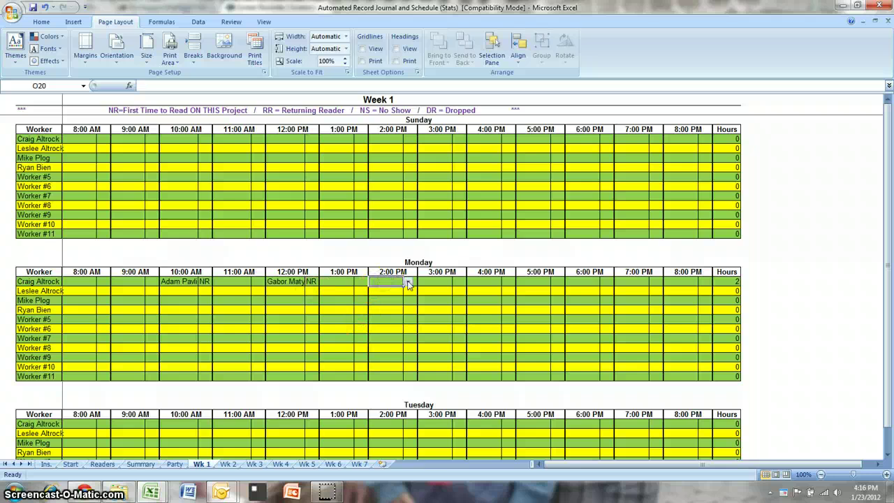
left_click(408, 282)
left_click(393, 316)
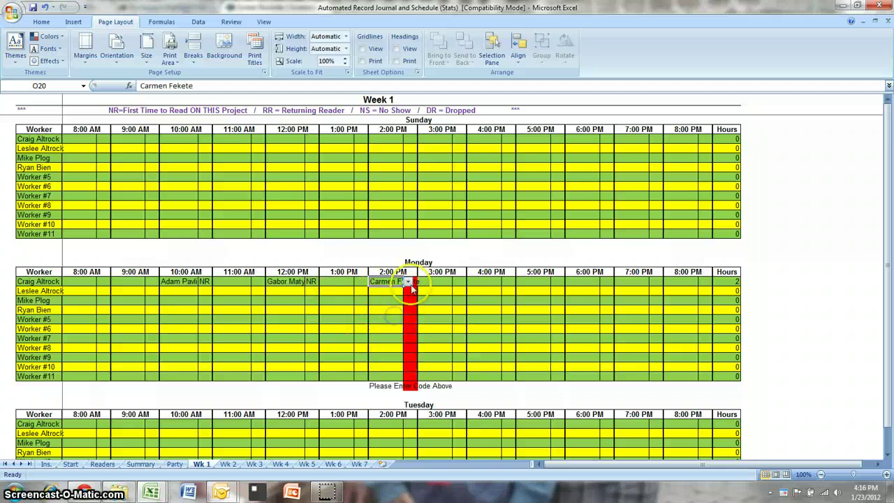
left_click(413, 282)
left_click(422, 281)
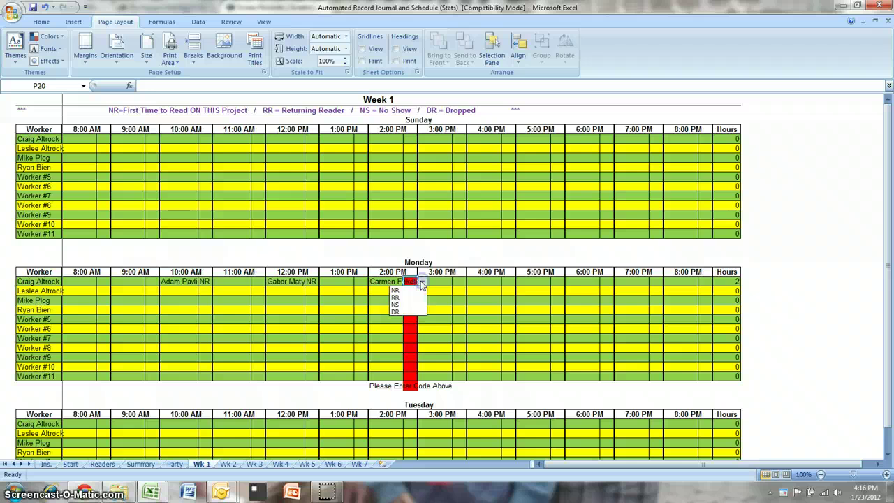
left_click(411, 291)
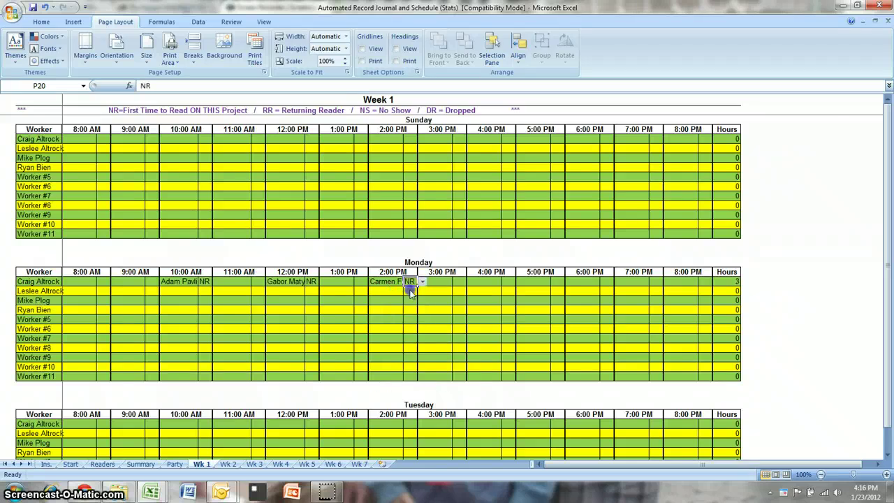
left_click(308, 336)
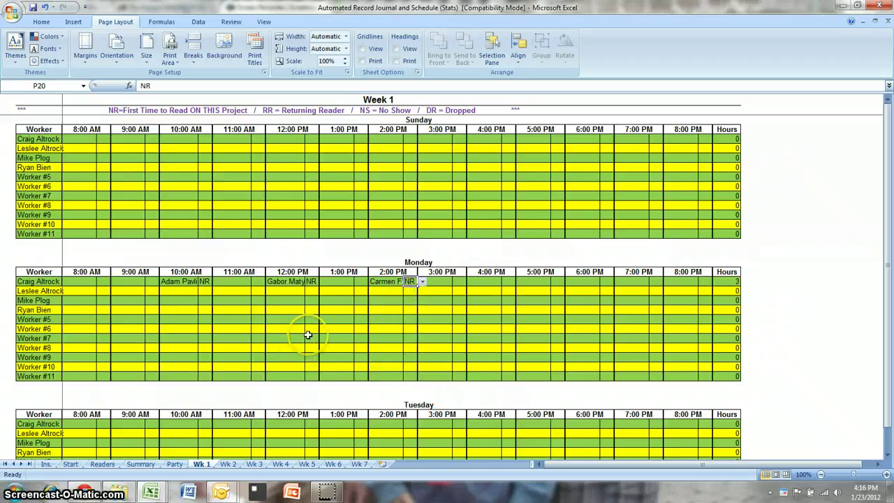
- Put a reader coded RR in cells O35:P35, the first worker's Tuesday 2:00 PM slot
scroll(309, 335, "down", 1)
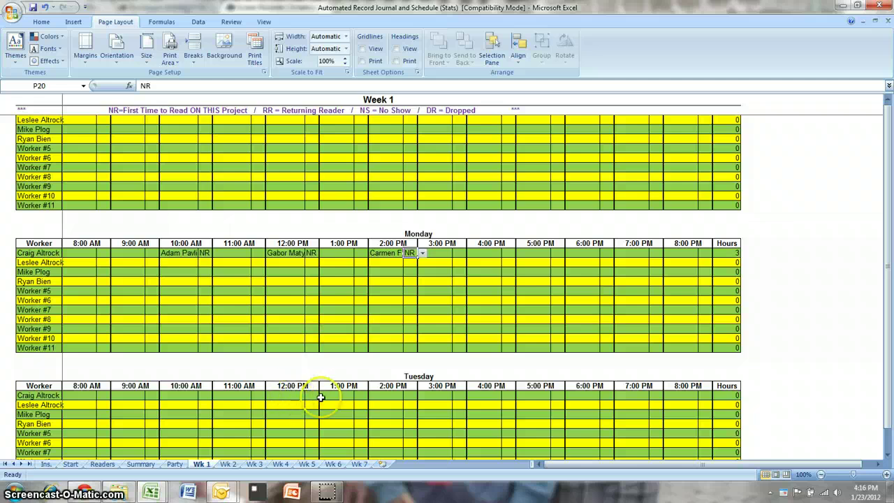
left_click(391, 396)
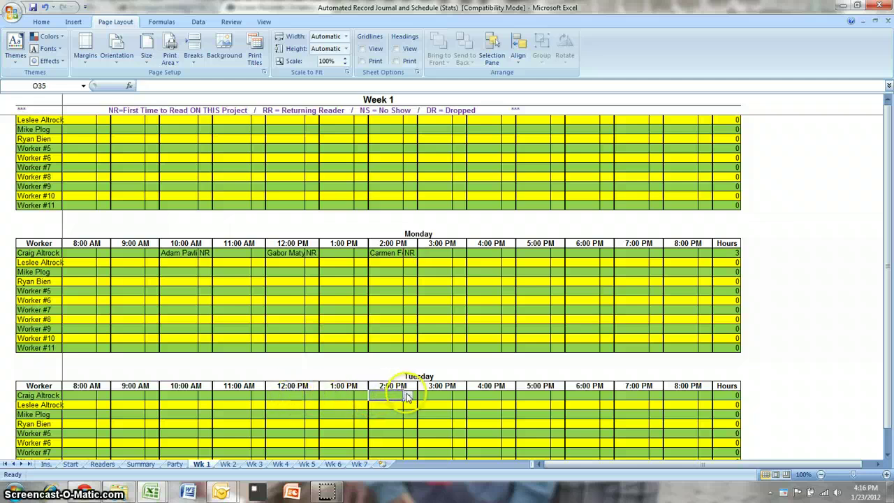
left_click(408, 396)
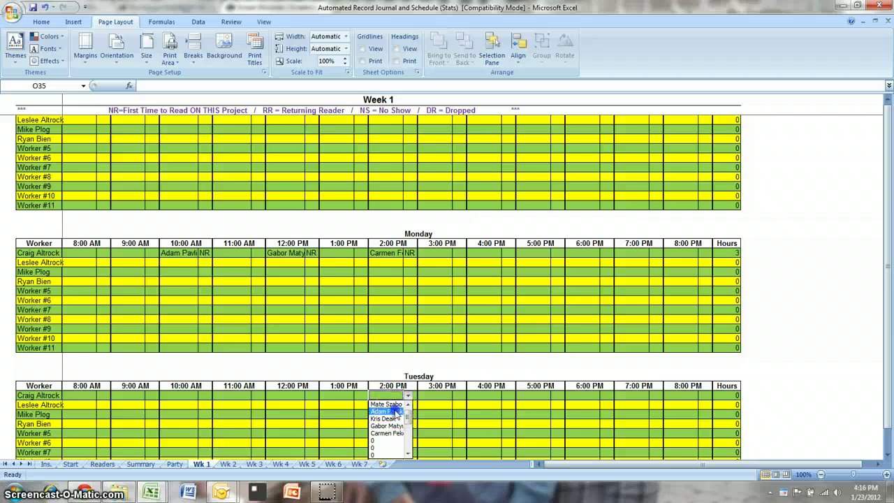
left_click(396, 413)
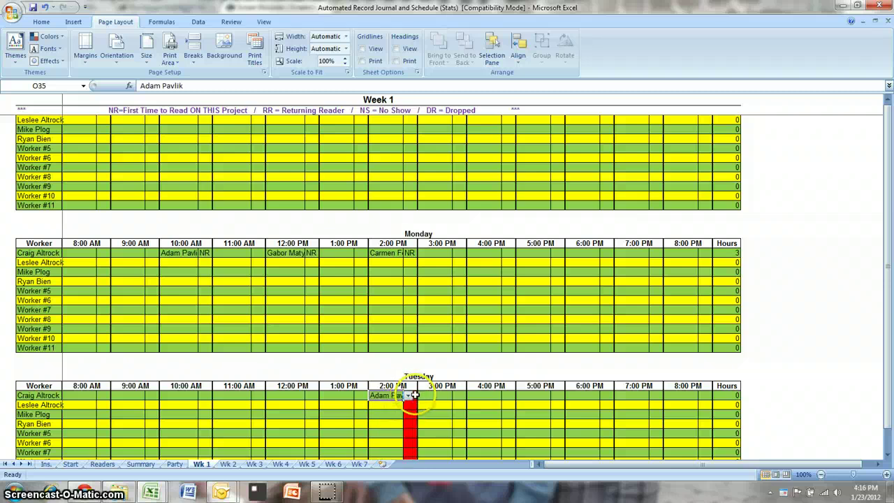
left_click(415, 396)
left_click(422, 396)
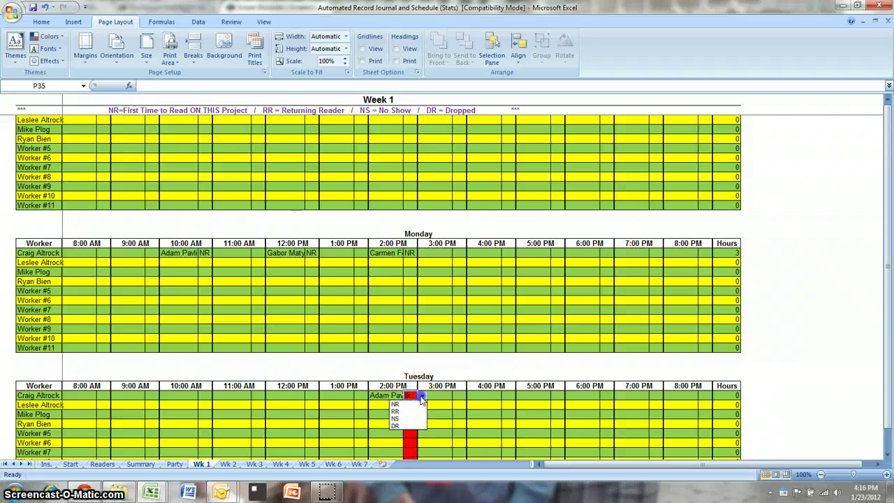
left_click(404, 411)
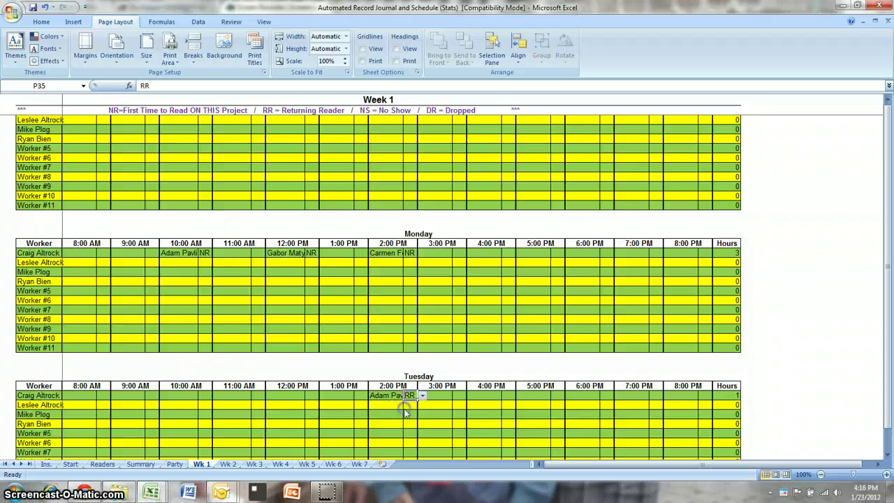
left_click(443, 396)
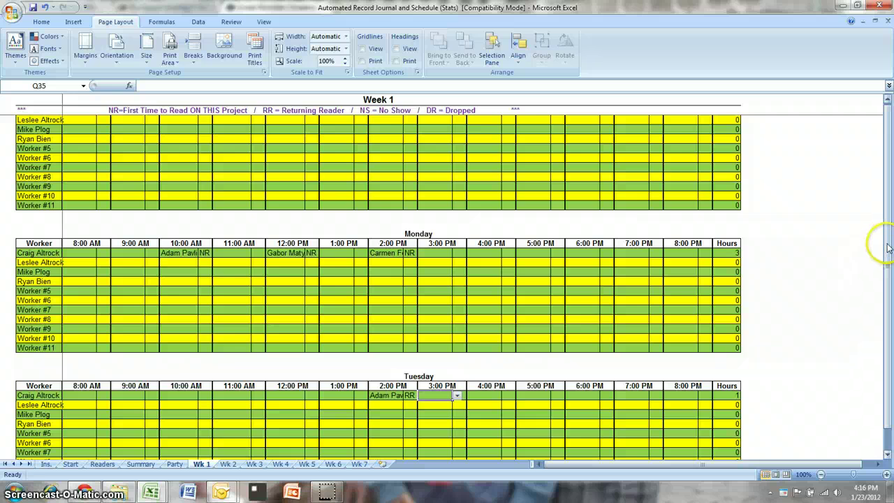
left_click_drag(888, 241, 888, 265)
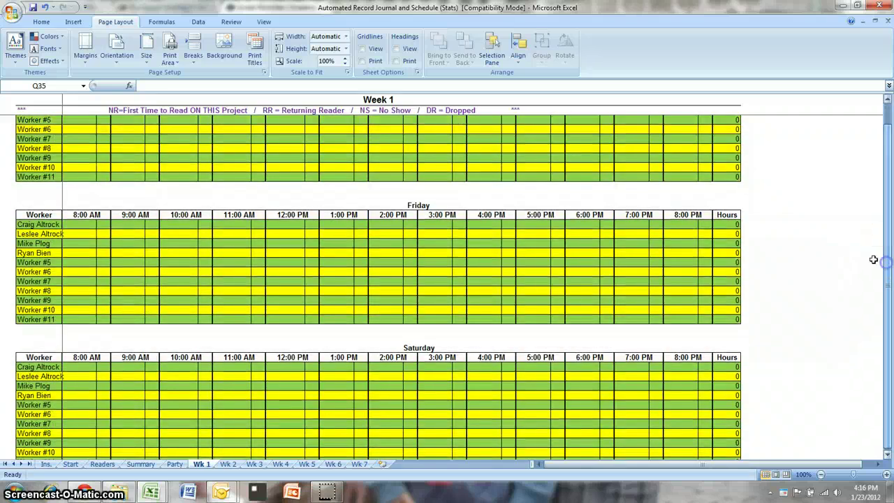
- Assign a reader to the first worker's Friday 12:00 PM slot, coded NS
left_click(289, 224)
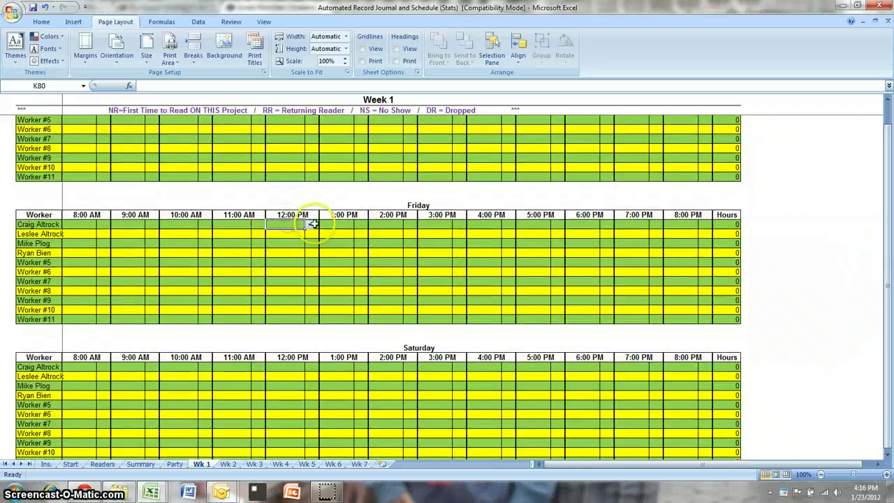
left_click(310, 227)
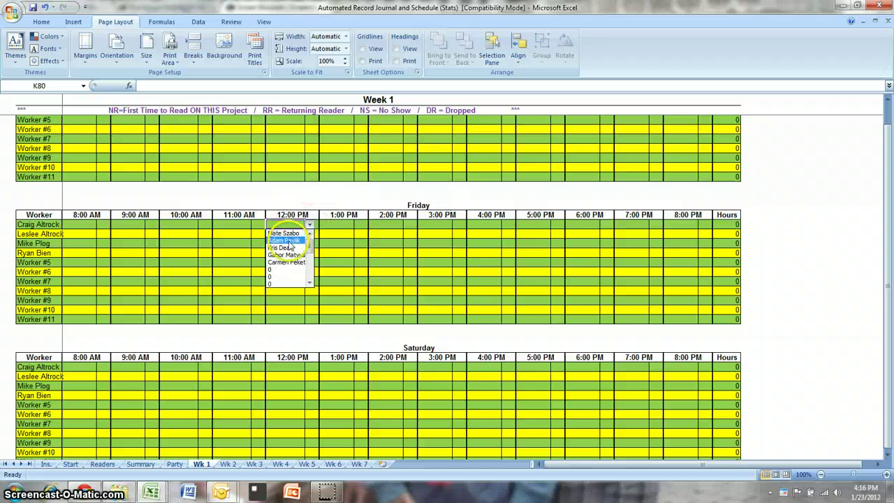
left_click(289, 242)
left_click(316, 224)
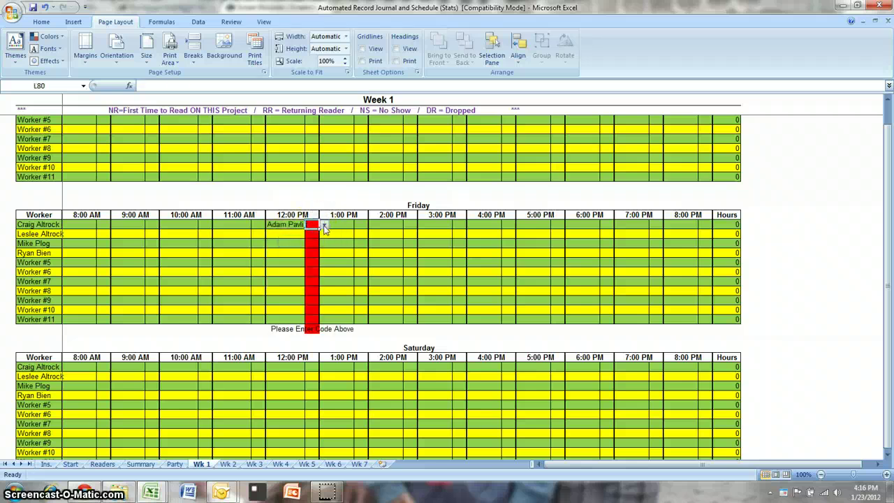
left_click(324, 225)
left_click(303, 246)
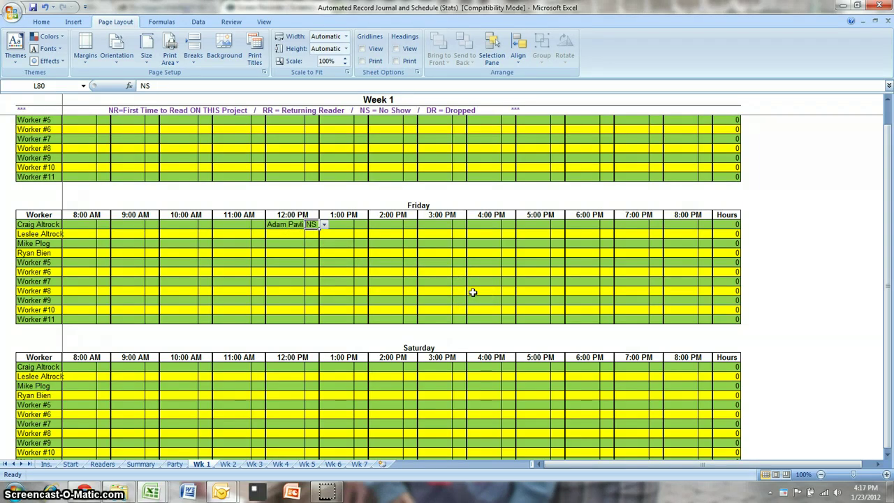
- Change that Friday reader's code to DR and check the Week 1 totals on Summary
left_click(292, 224)
left_click(316, 226)
left_click(323, 224)
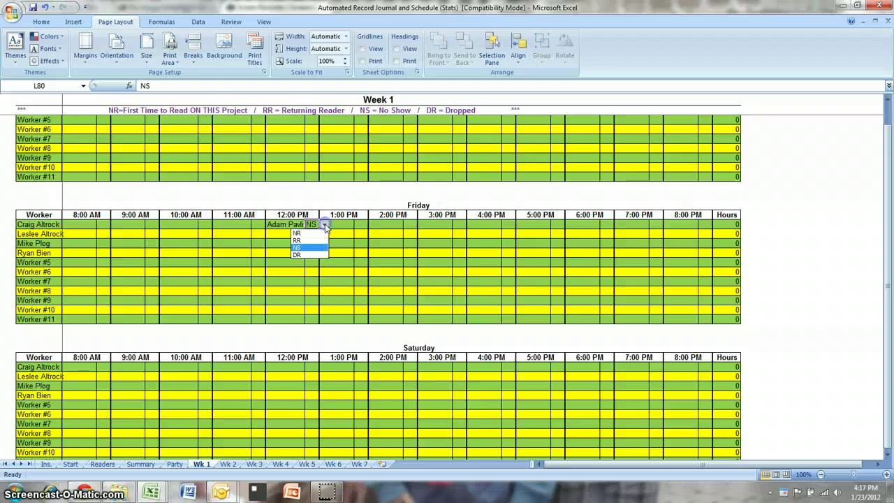
left_click(306, 256)
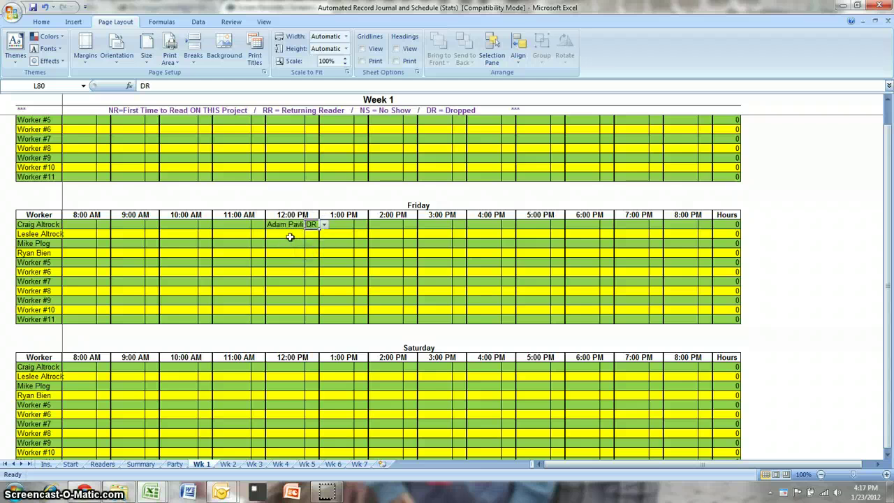
left_click(283, 224)
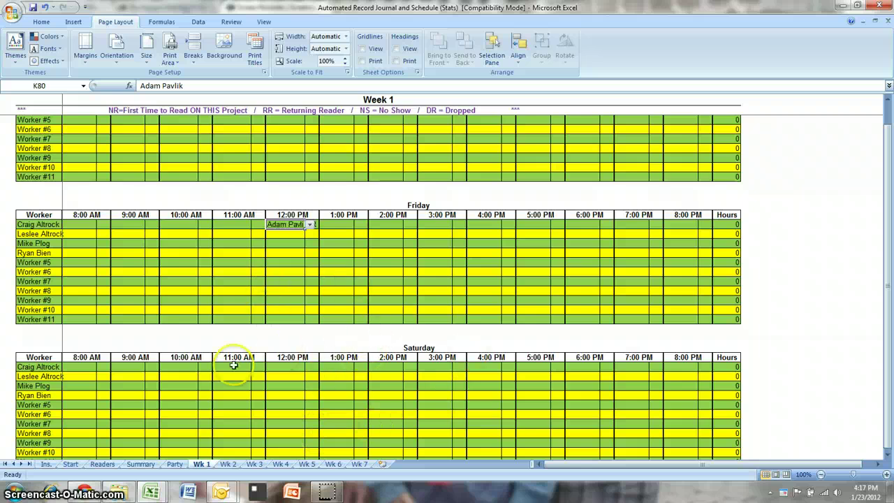
left_click(140, 464)
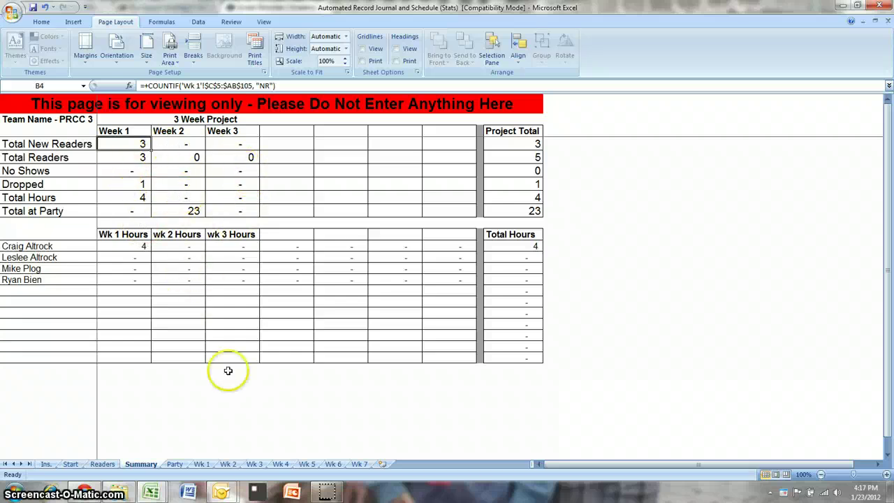
- Go via the Wk 1 sheet to the Ins. sheet listing the NR, RR, NS and DR definitions
left_click(202, 463)
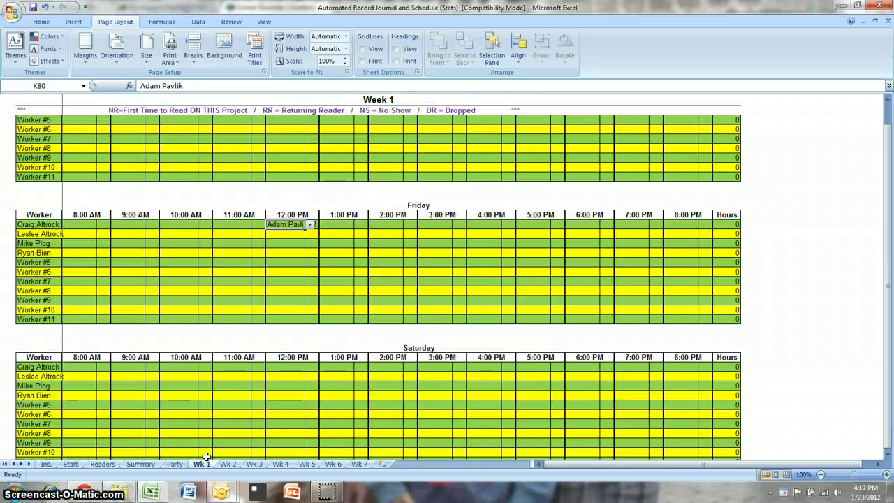
left_click(46, 464)
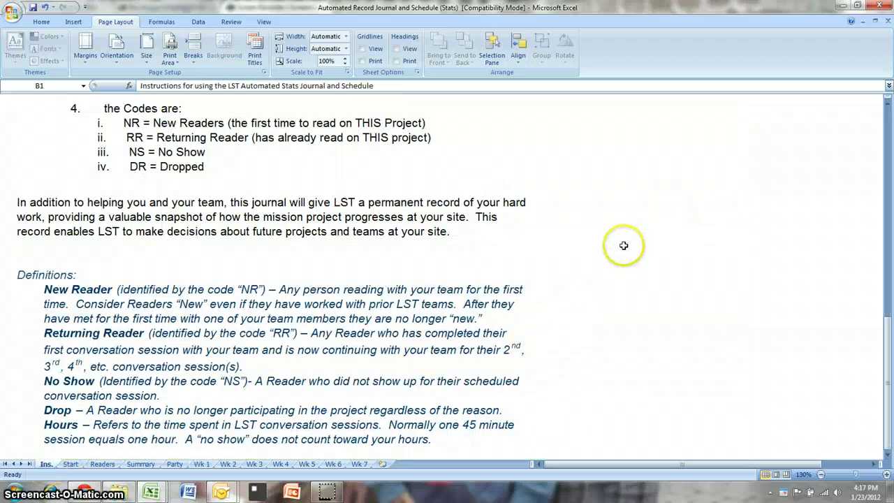